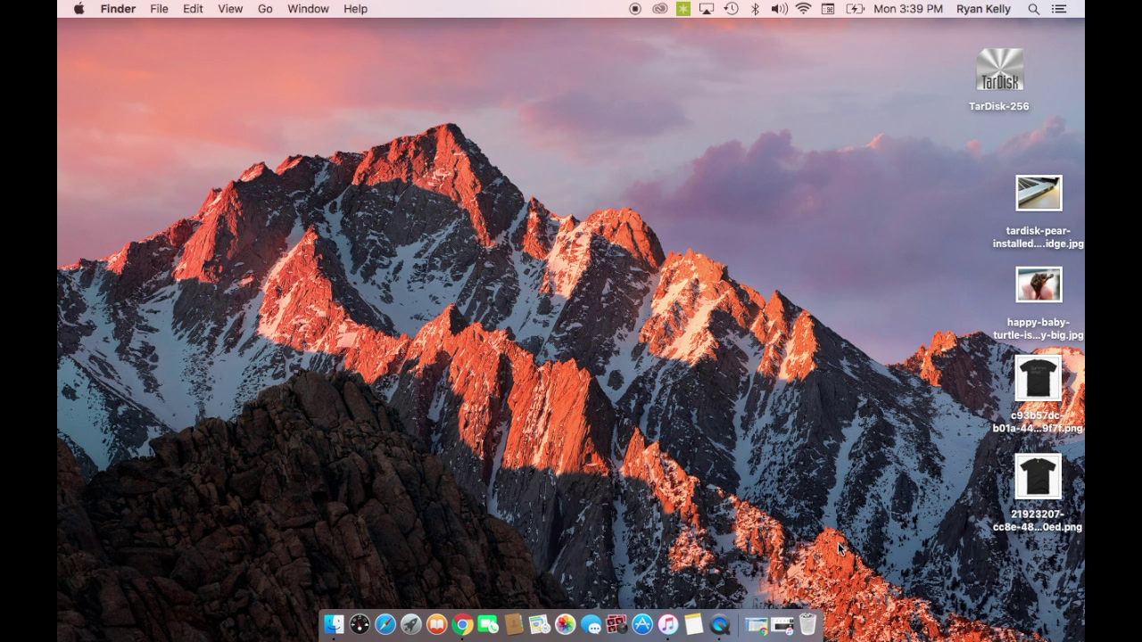
Step: Permanently empty the Dock Trash, then move the four image files on the desktop to the Trash
right_click(807, 625)
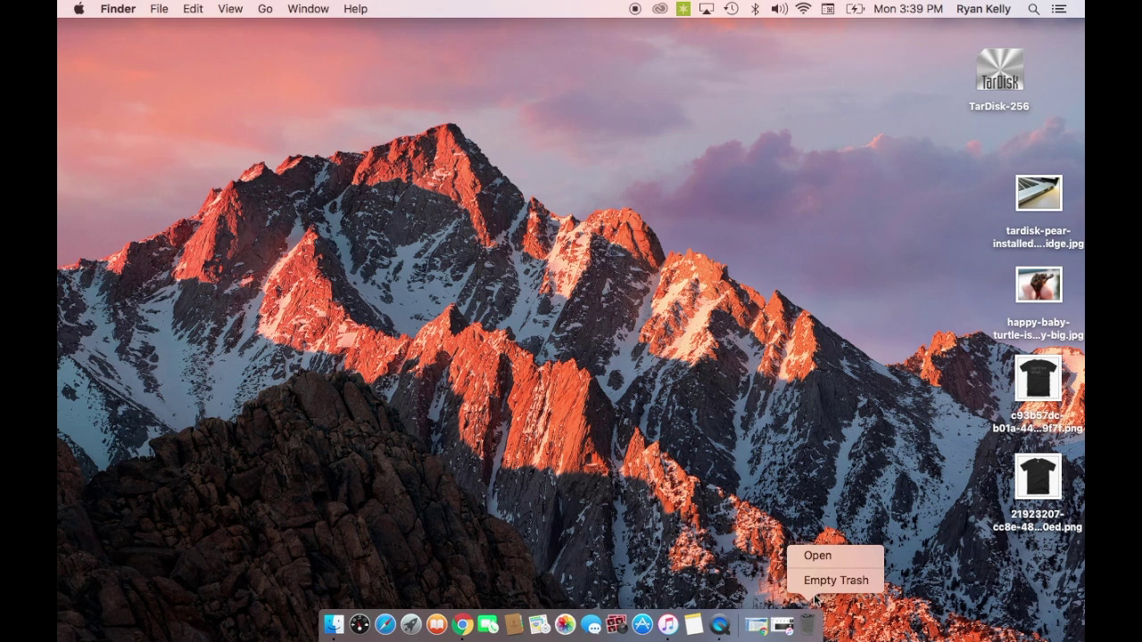
left_click(823, 580)
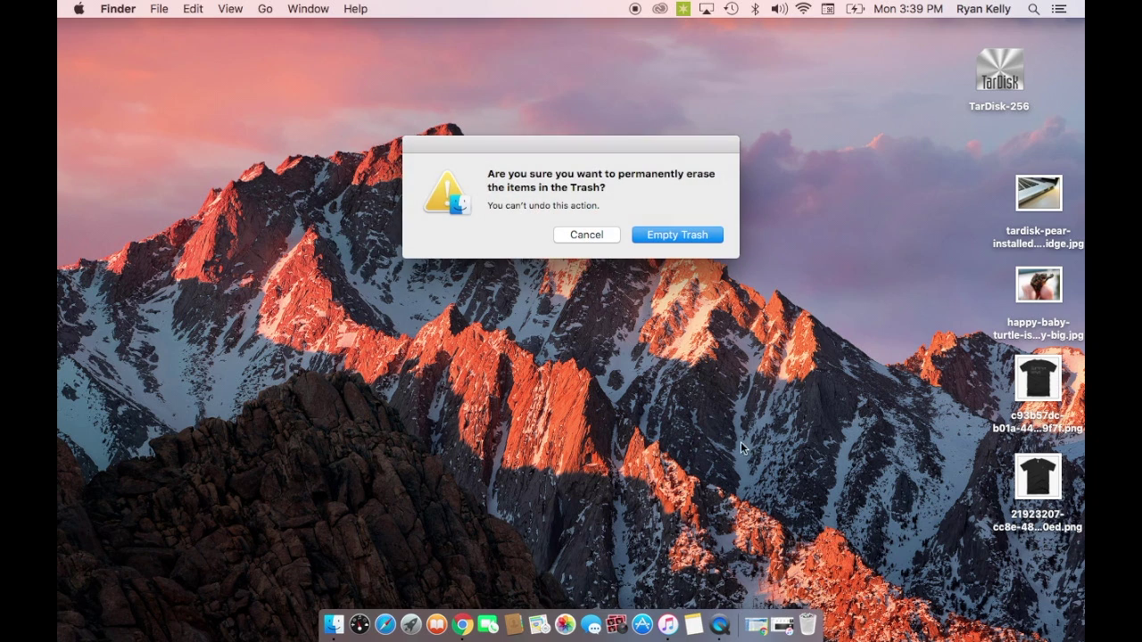
left_click(692, 239)
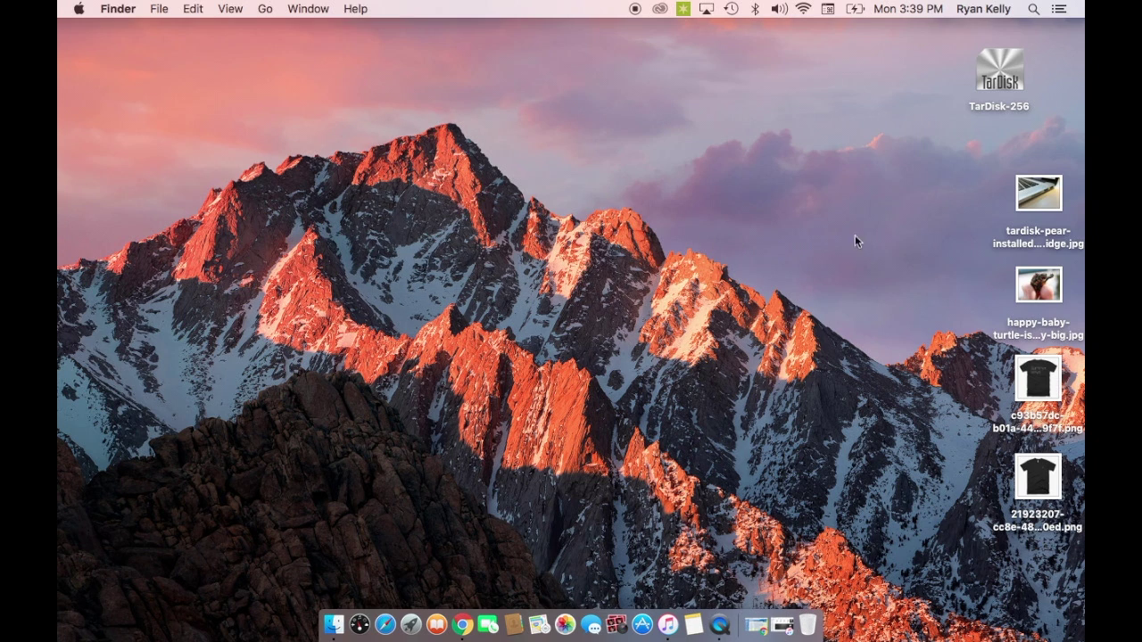
left_click_drag(972, 210, 1042, 494)
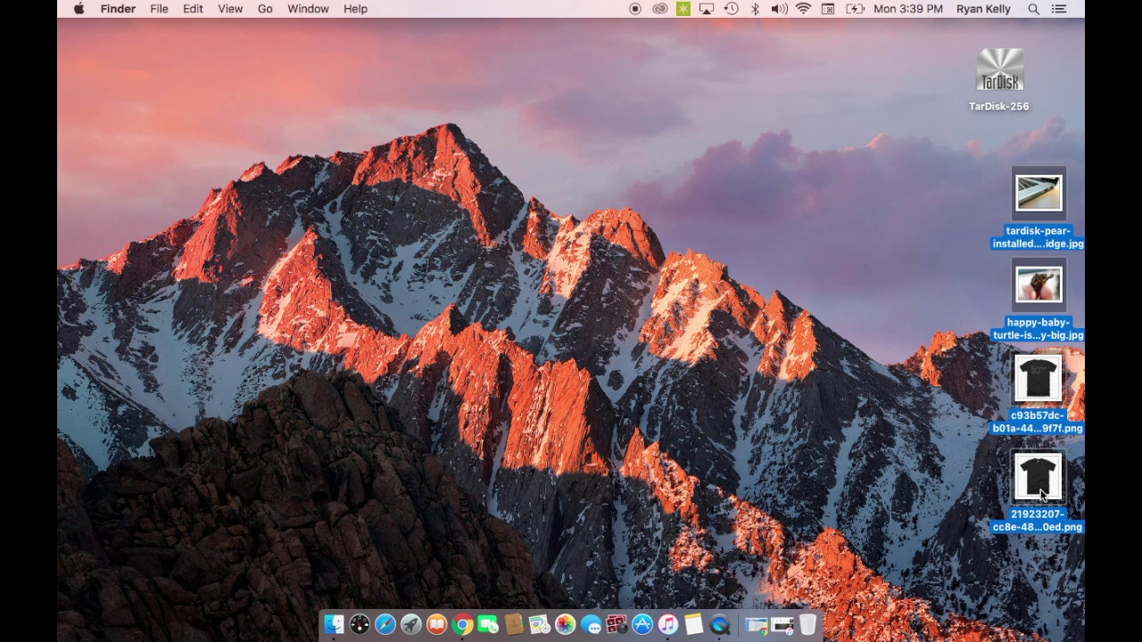
key("super+BackSpace")
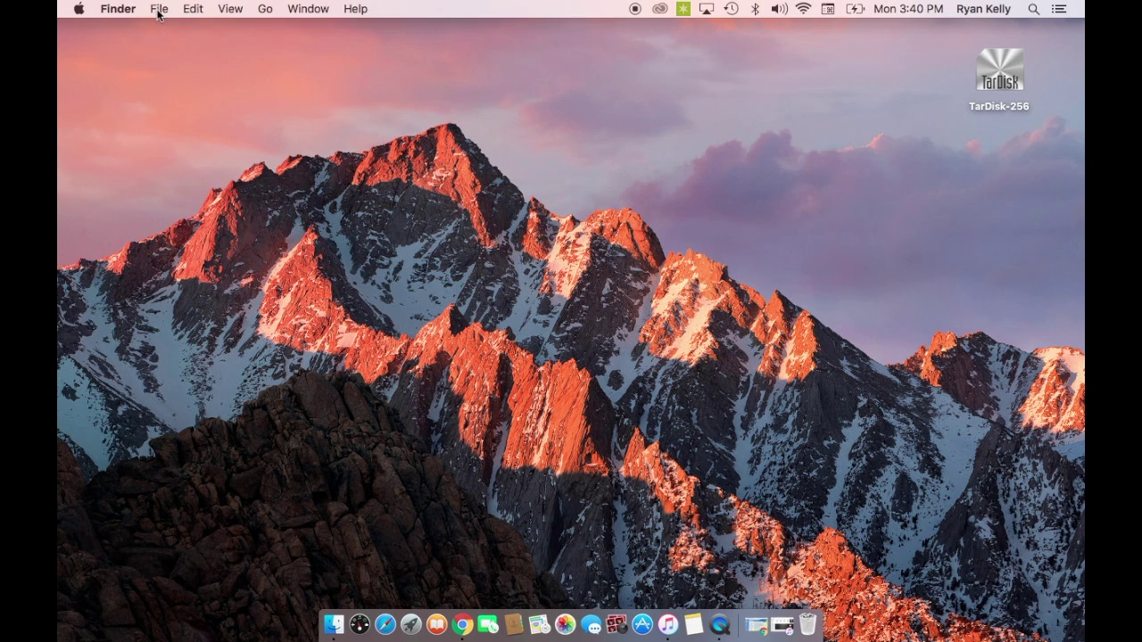
Step: In a new Finder window, search This Mac with Kind is Movie, listing 19 movie files
left_click(158, 10)
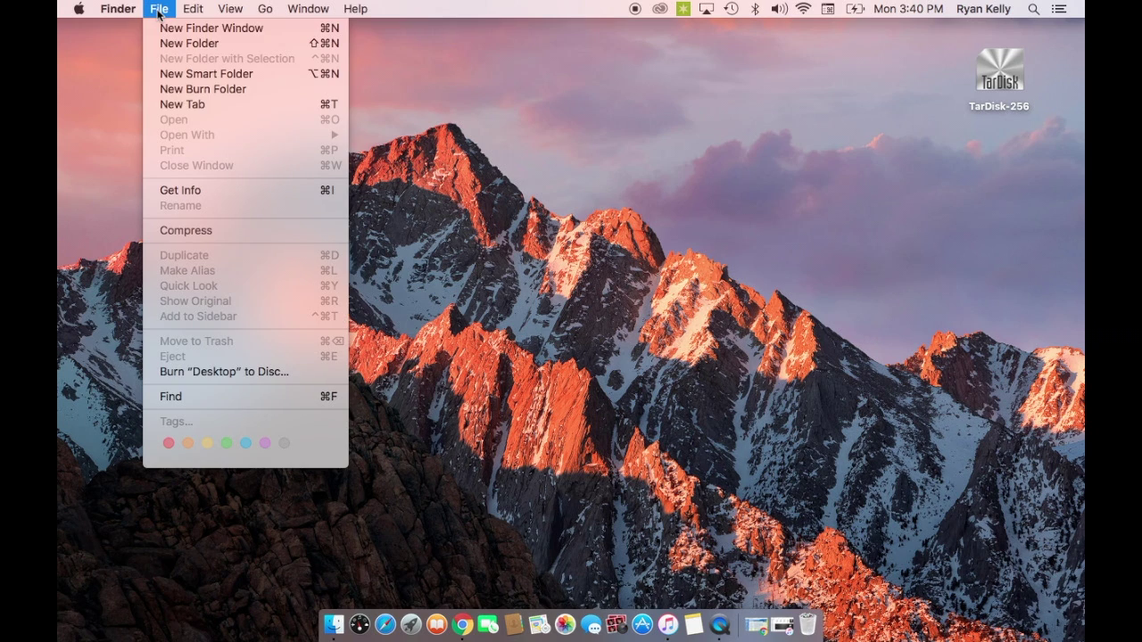
key("Escape")
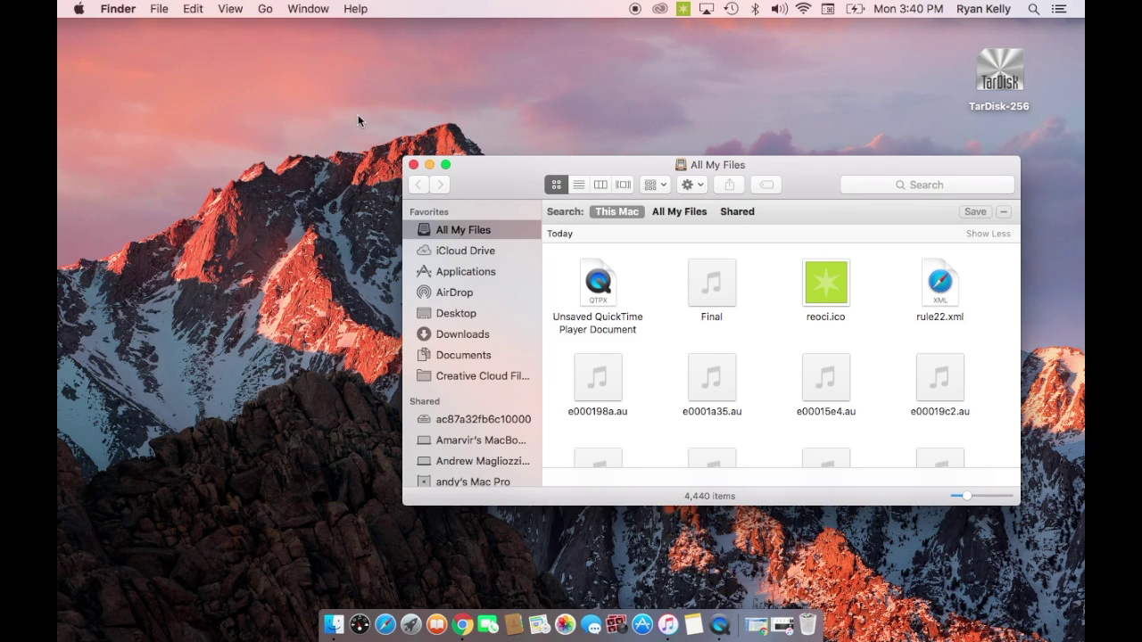
left_click(413, 165)
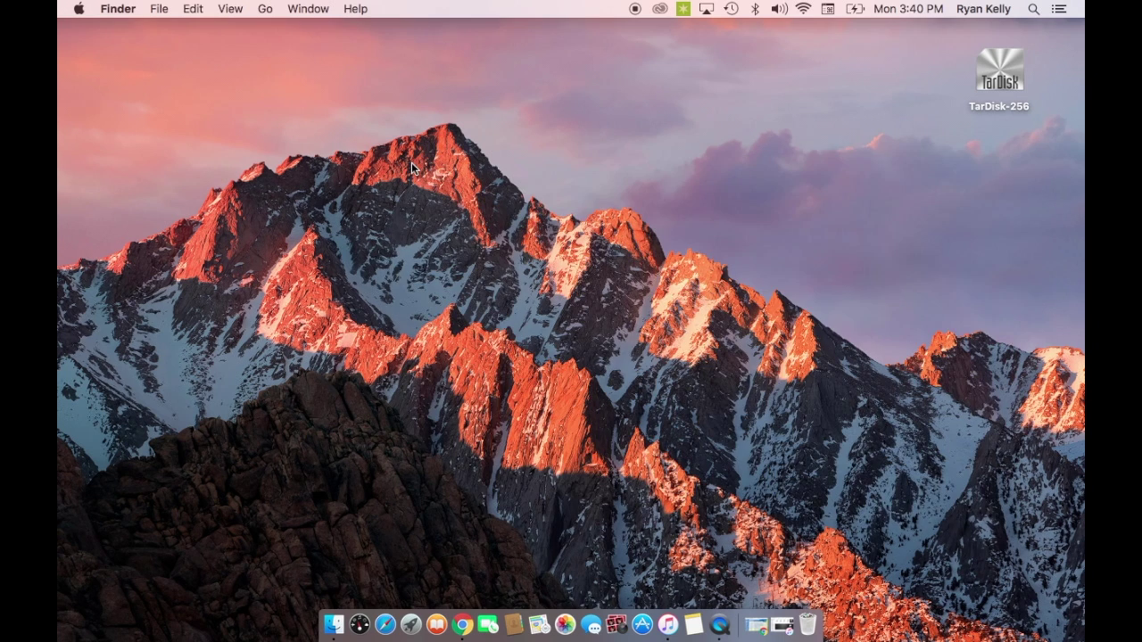
key("super+n")
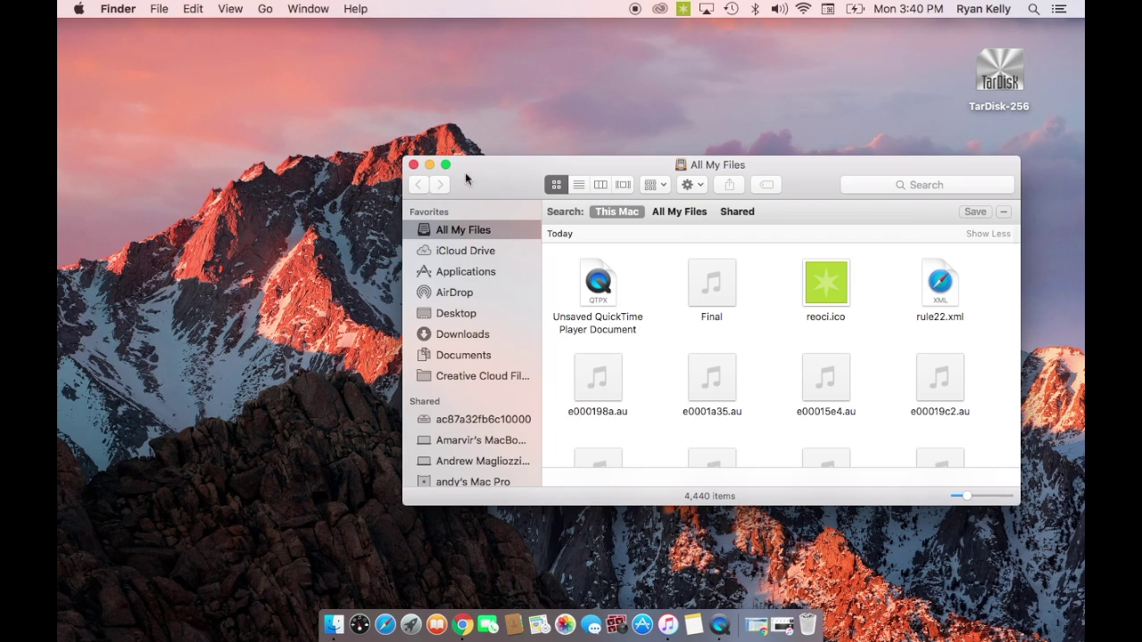
left_click(699, 186)
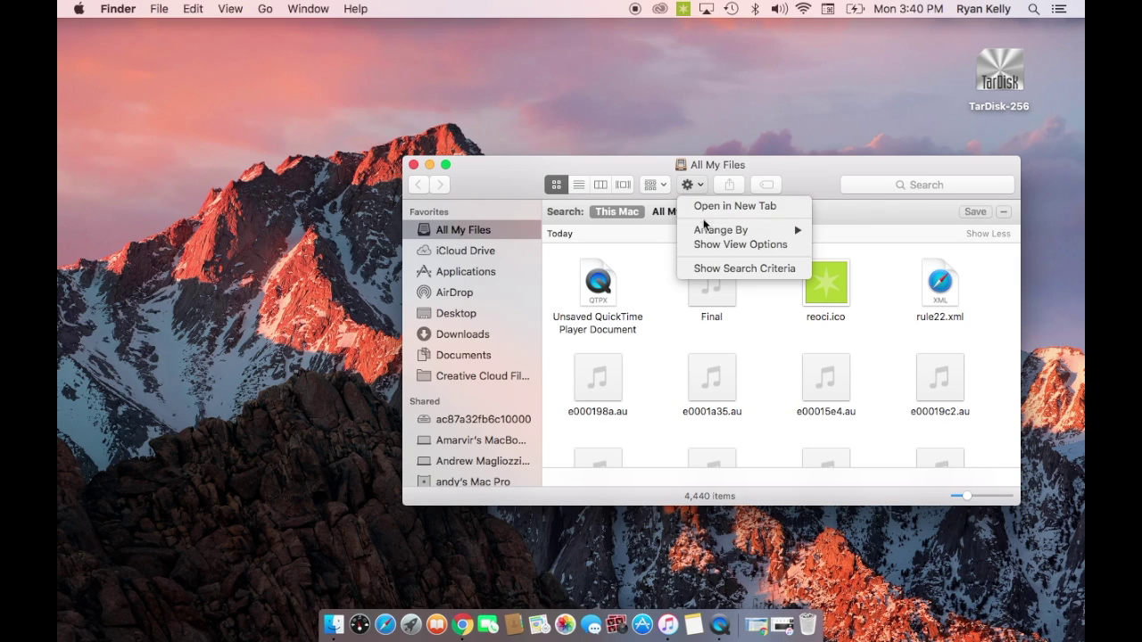
left_click(745, 271)
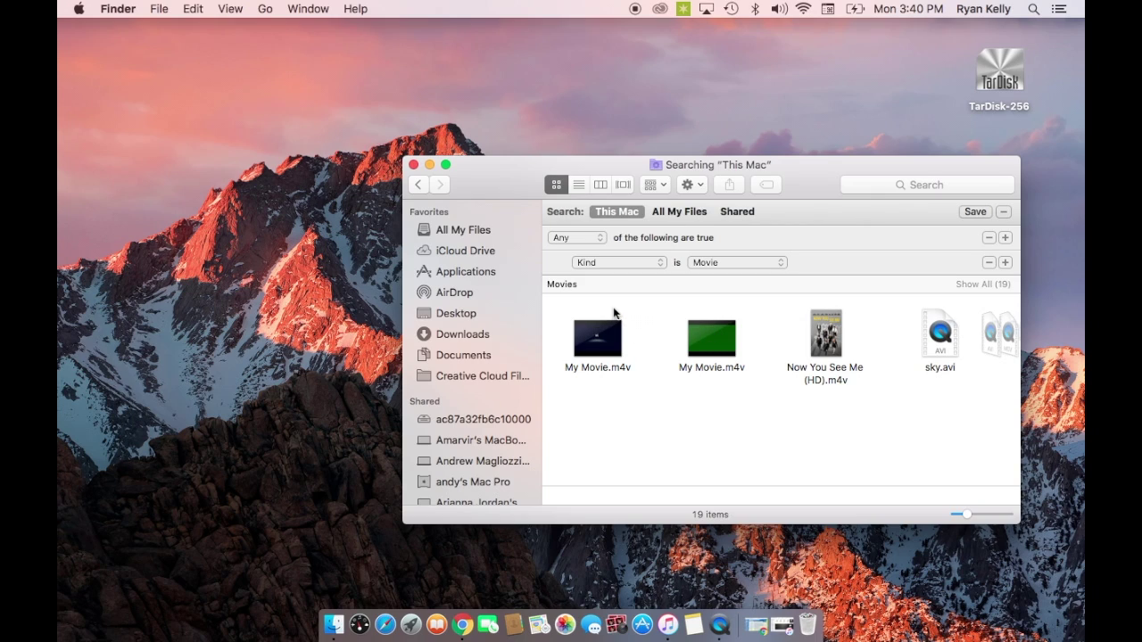
Step: Add File Size to the search attribute menu through Kind > Other
left_click(585, 263)
left_click(586, 334)
type("file size")
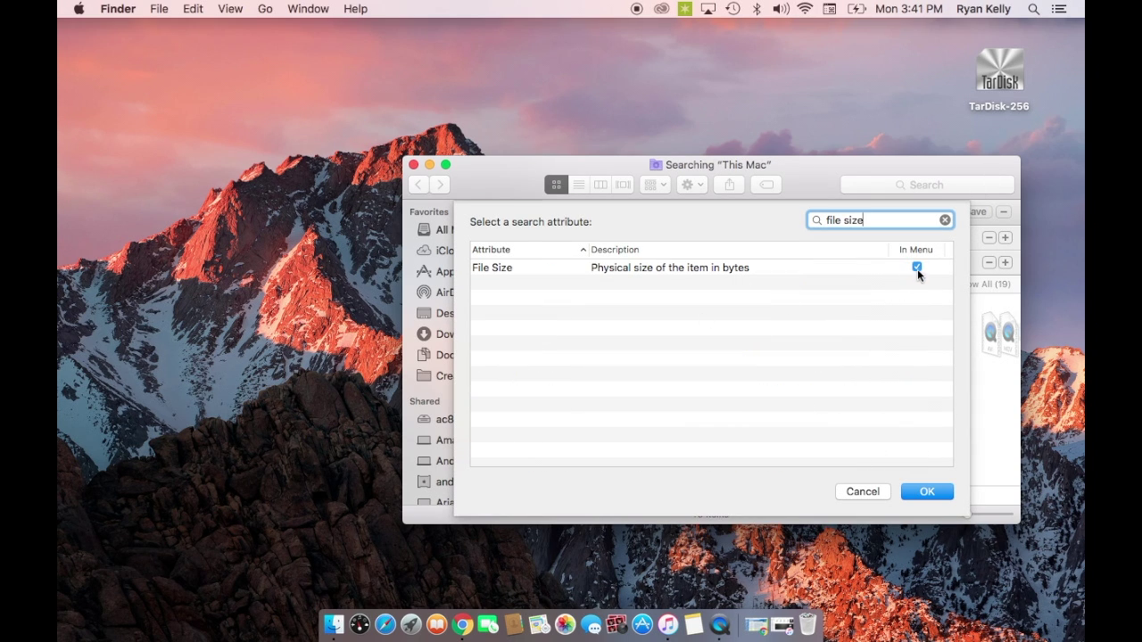
left_click(926, 492)
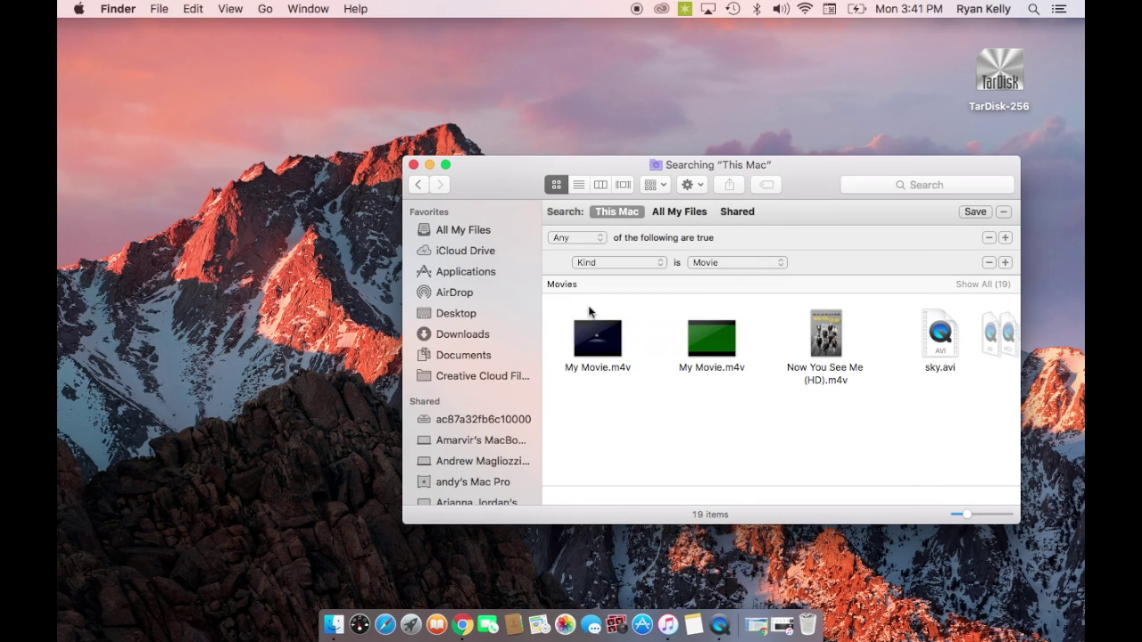
Step: Trash the three .m4v movie files and close the movie search window
left_click_drag(589, 310, 836, 346)
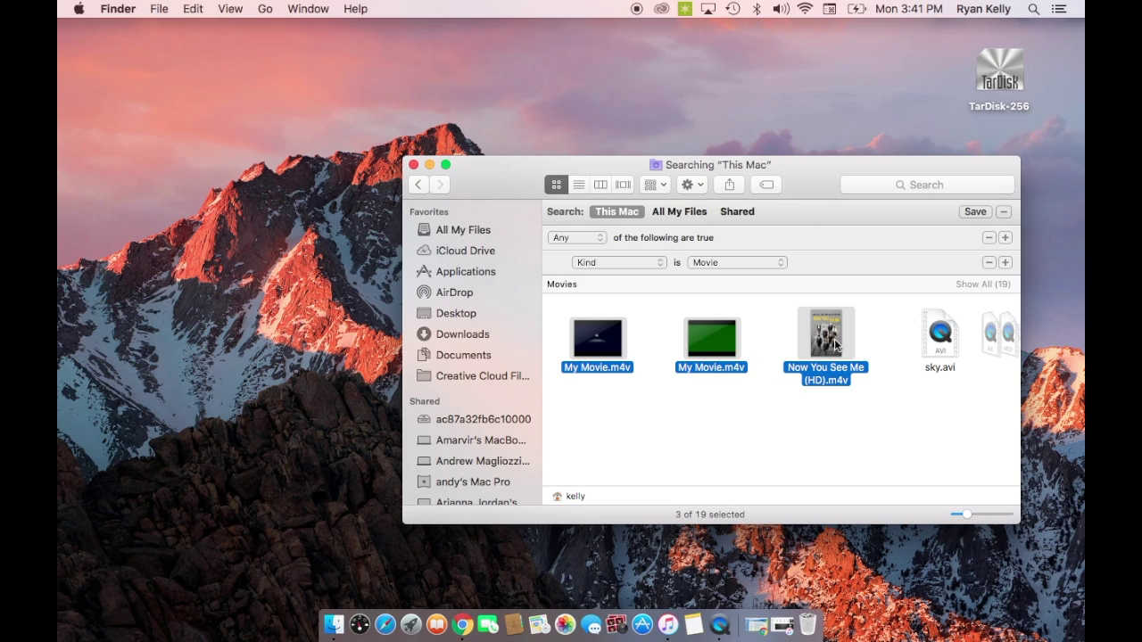
key("Right")
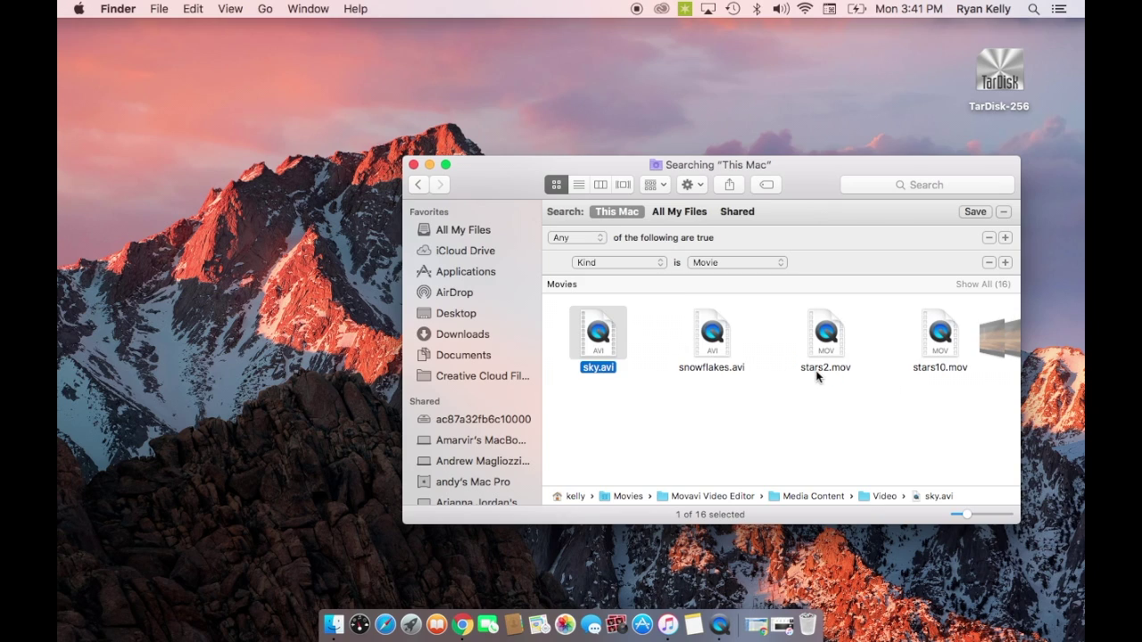
left_click(804, 392)
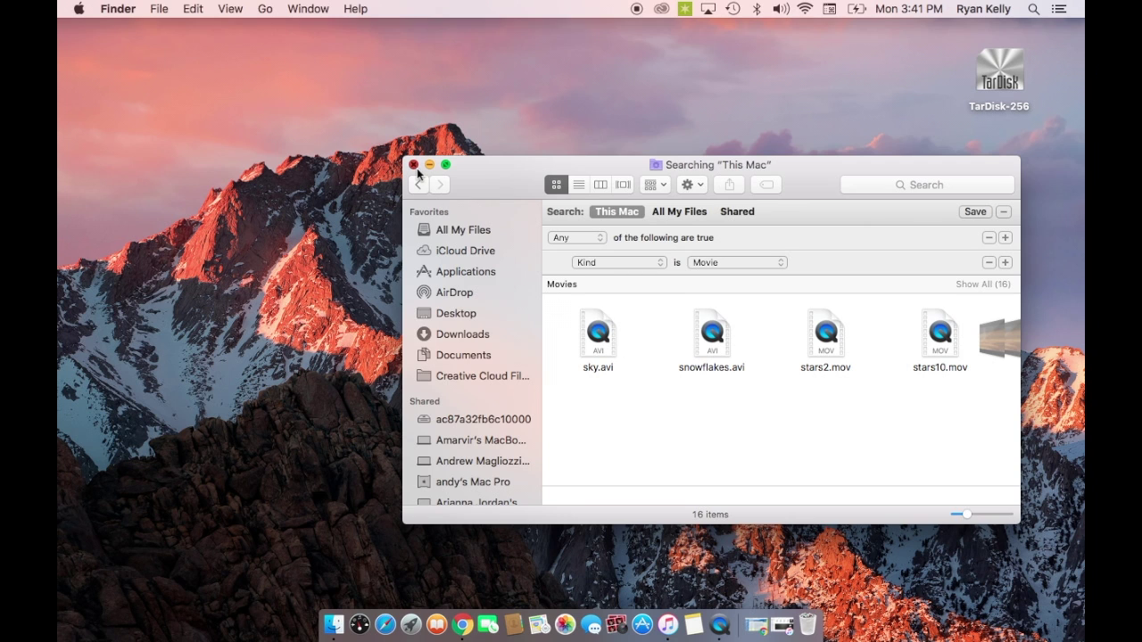
left_click(416, 168)
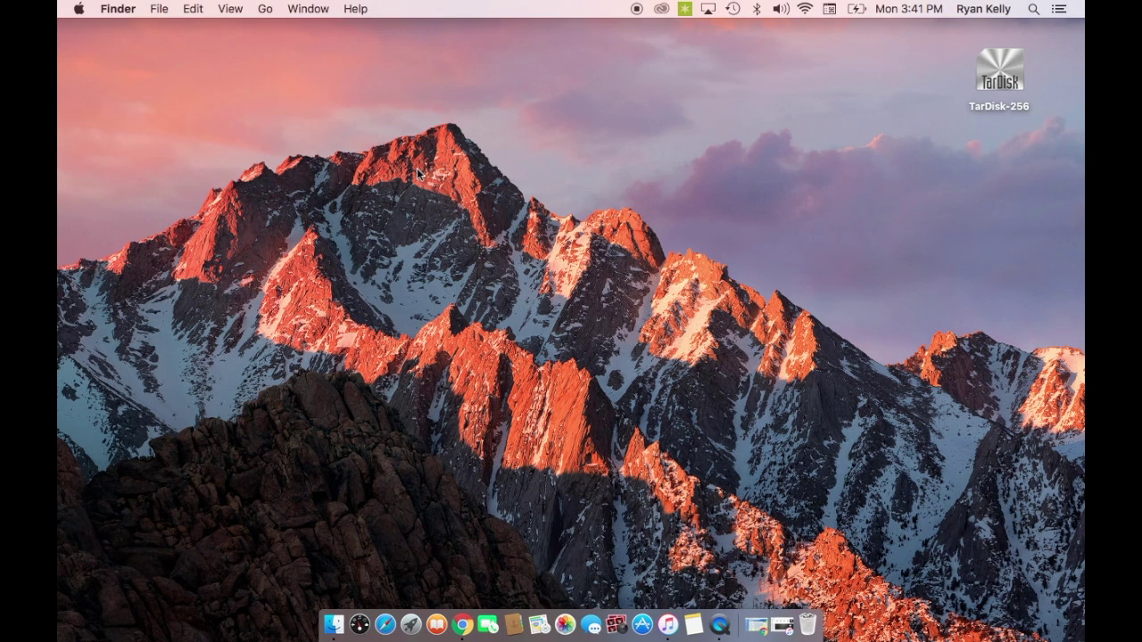
Step: Open Downloads with Opt+Cmd+L, arrange it by Size, then close the window
key("super+alt+l")
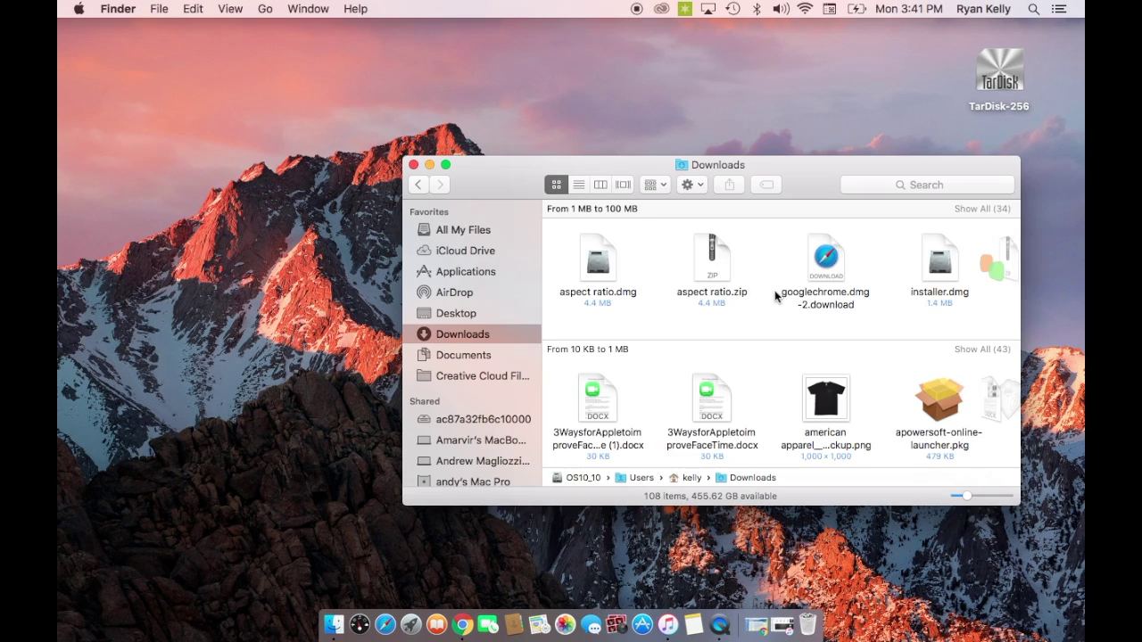
left_click(695, 189)
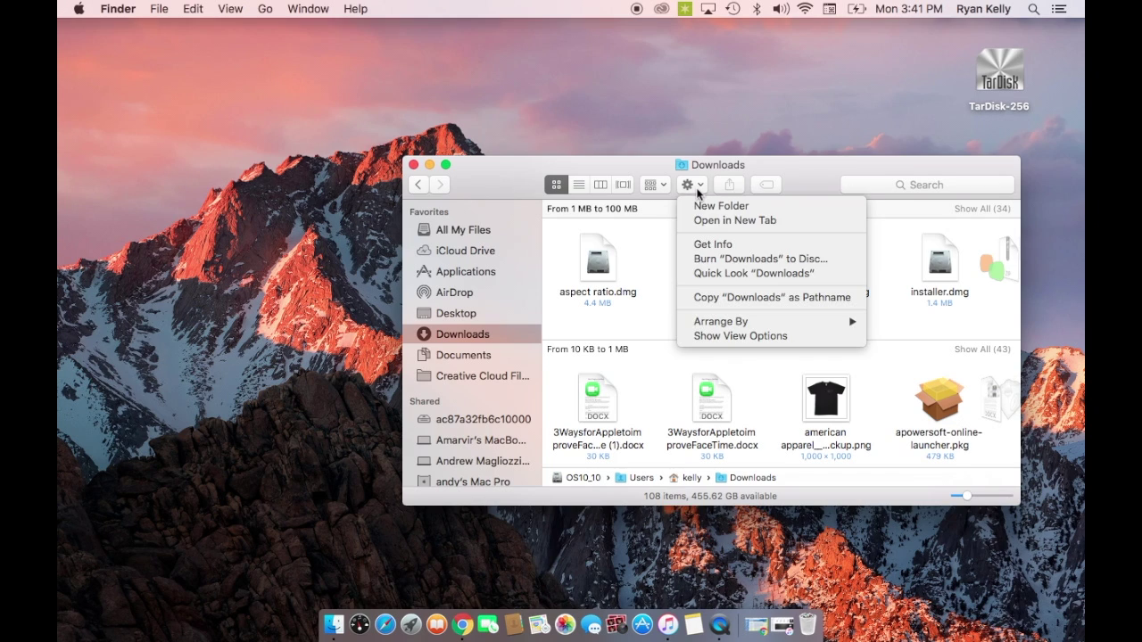
mouse_move(760, 326)
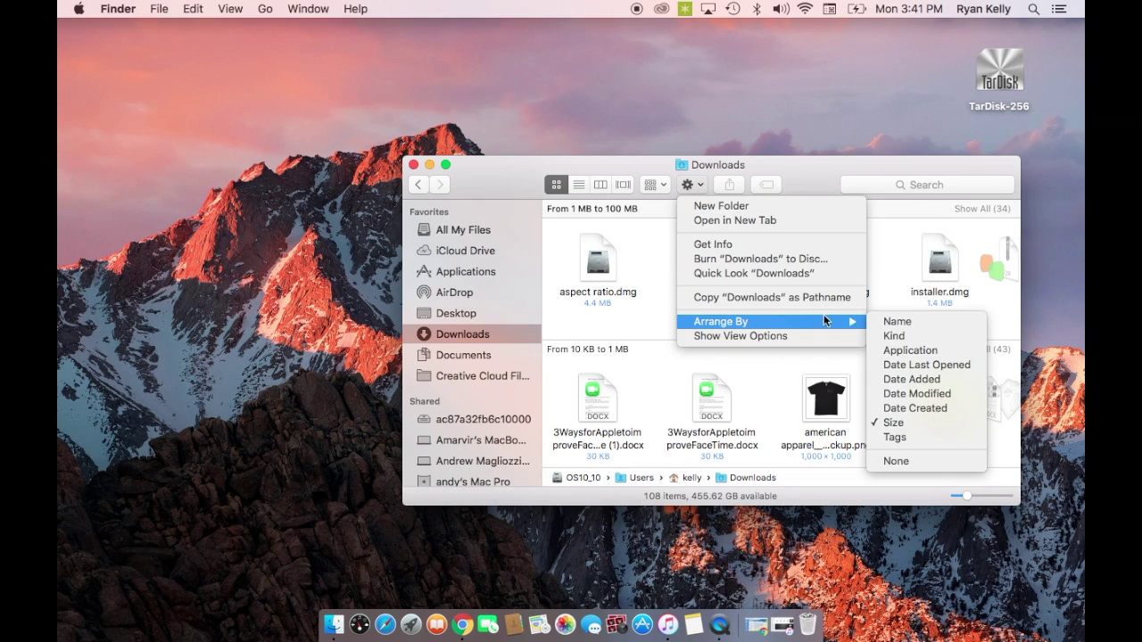
left_click(895, 423)
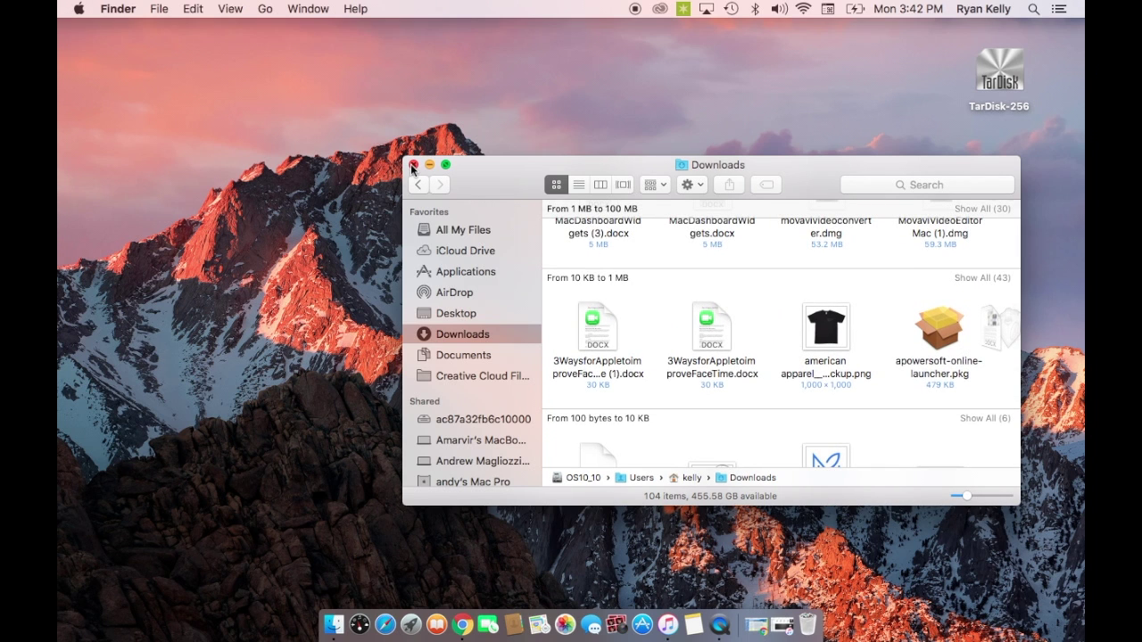
left_click(412, 164)
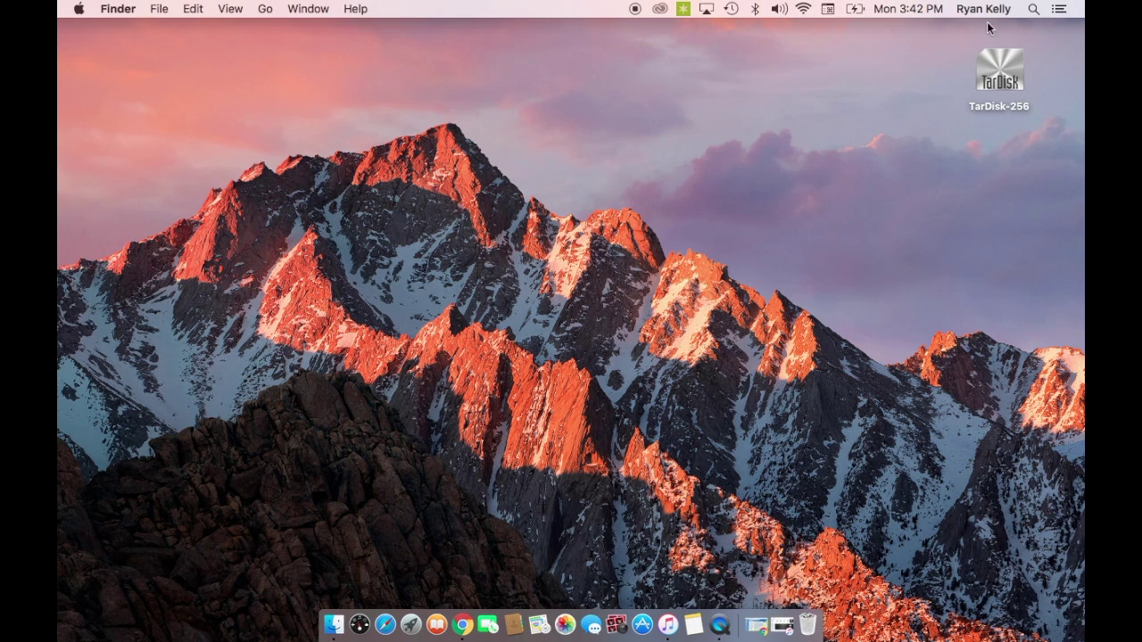
Step: Launch Terminal from Spotlight and select the user name shown in its prompt
left_click(1033, 8)
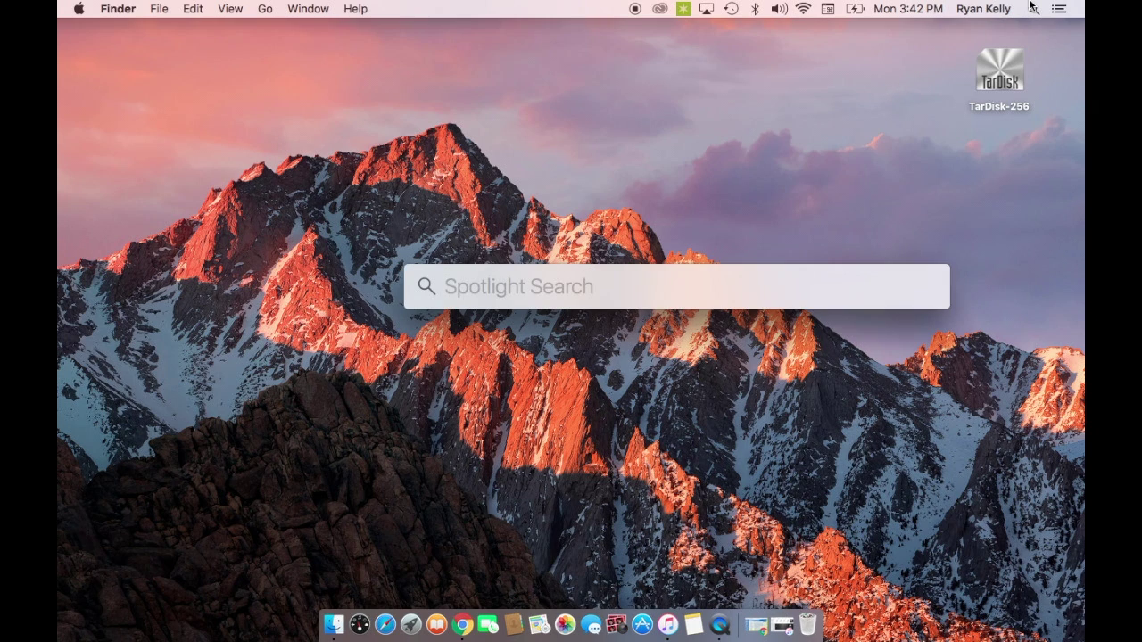
type("termi")
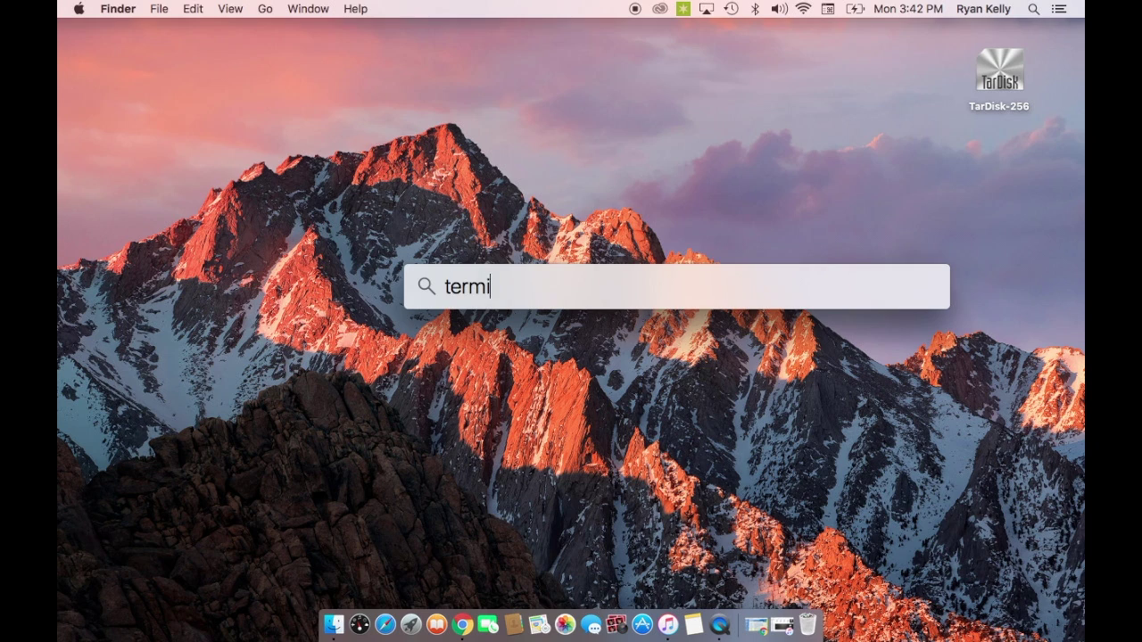
type("nal")
key("Return")
left_click_drag(493, 156, 460, 156)
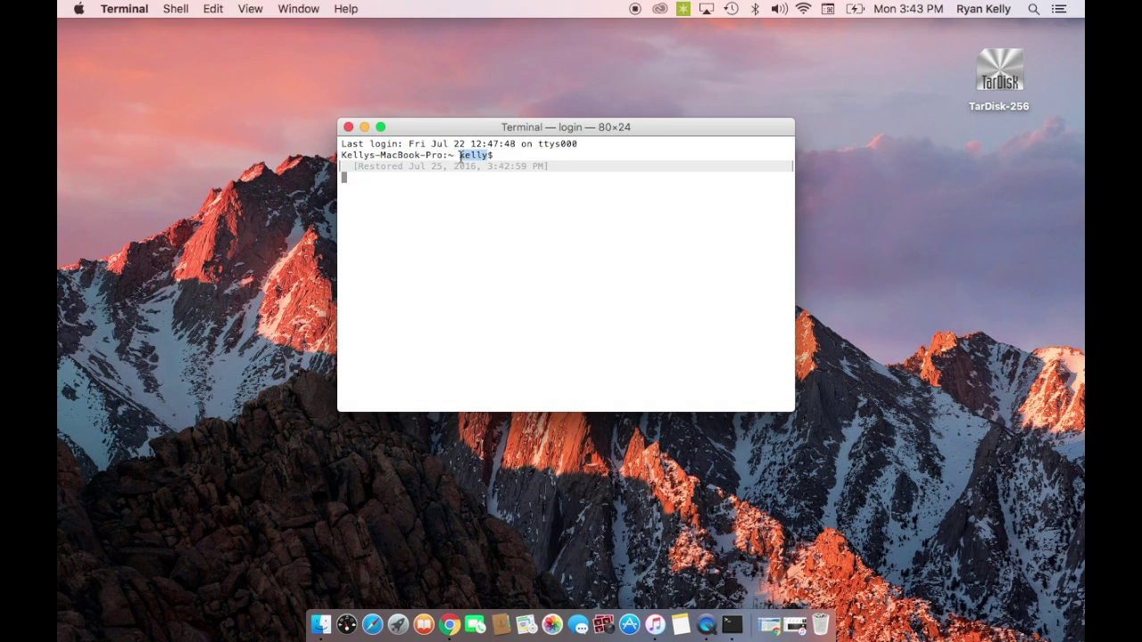
Step: Find the home folder in a Finder search and open its Library > Caches folder
left_click(323, 625)
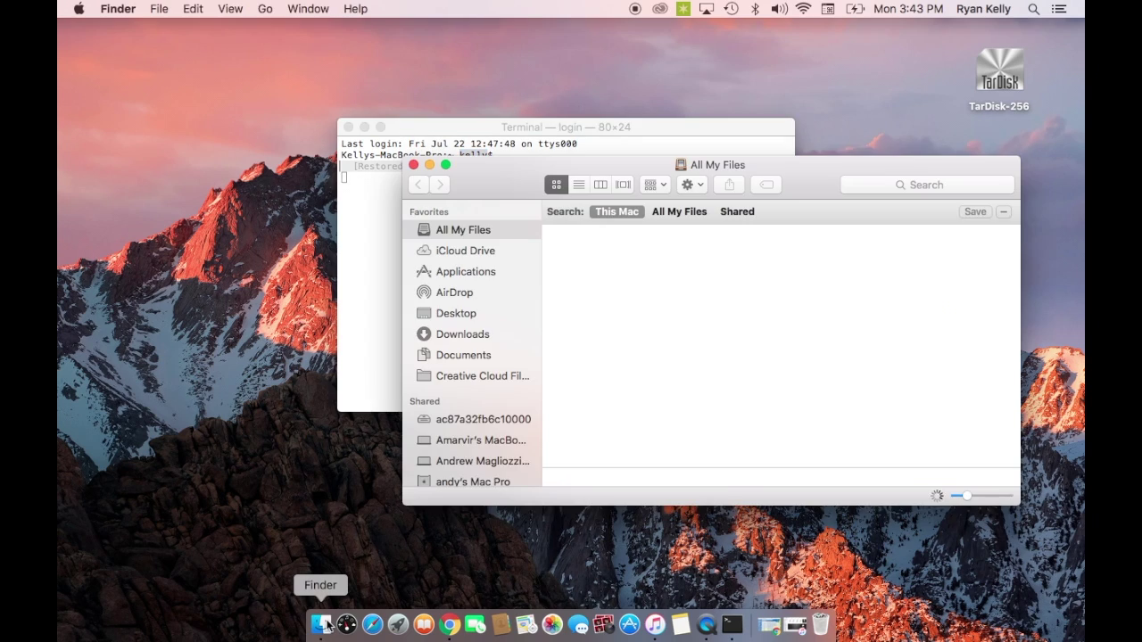
left_click(866, 186)
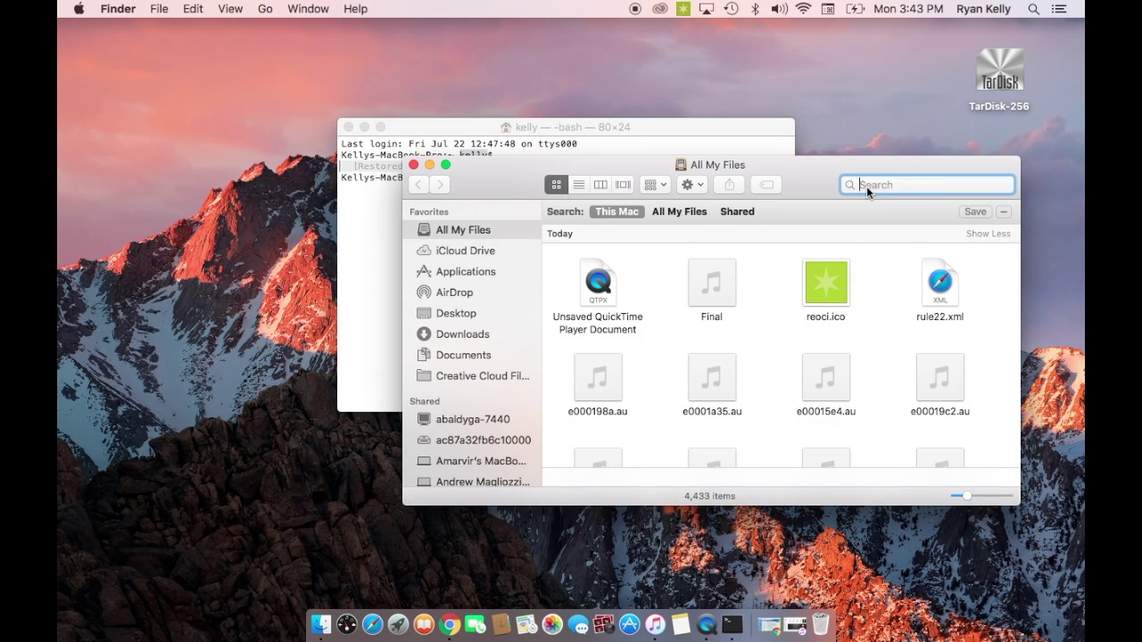
type("kelly")
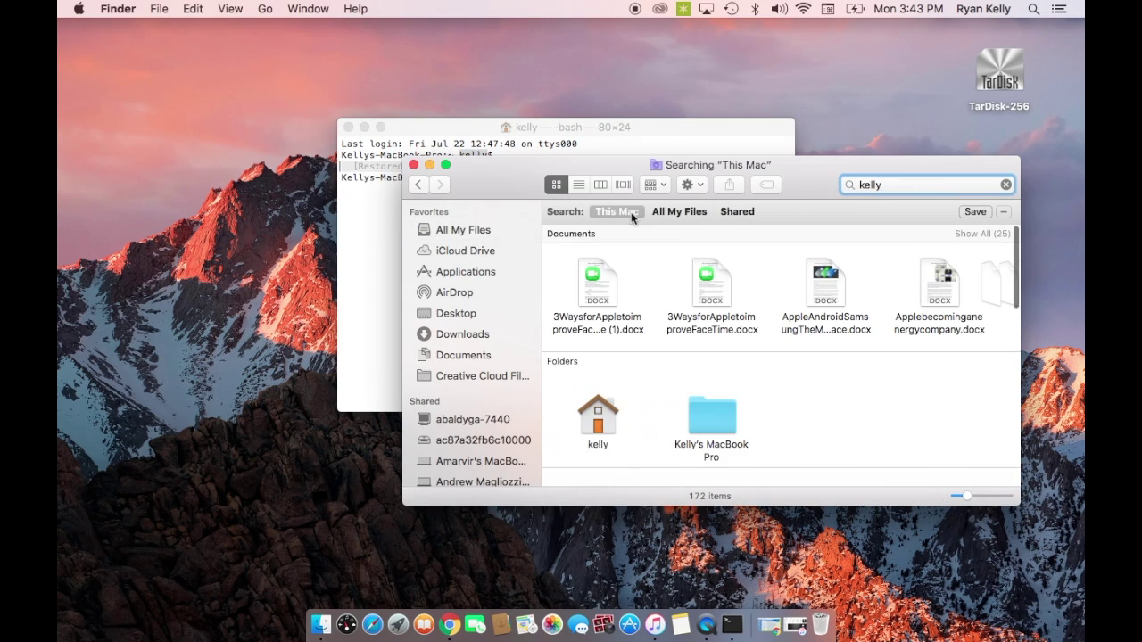
double_click(601, 415)
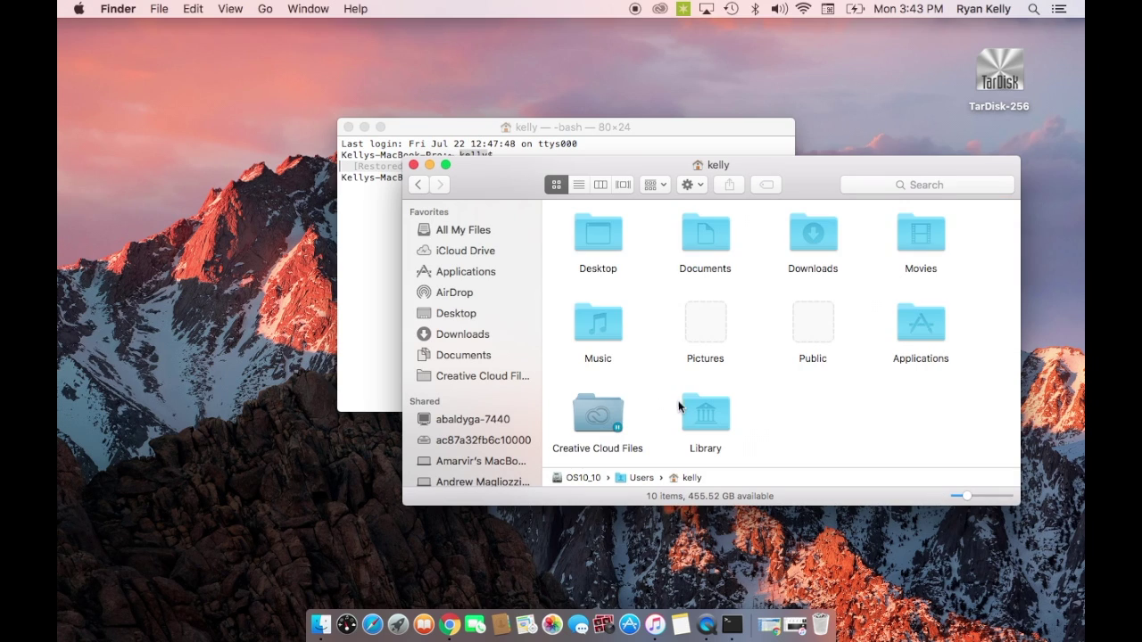
double_click(696, 412)
left_click(922, 291)
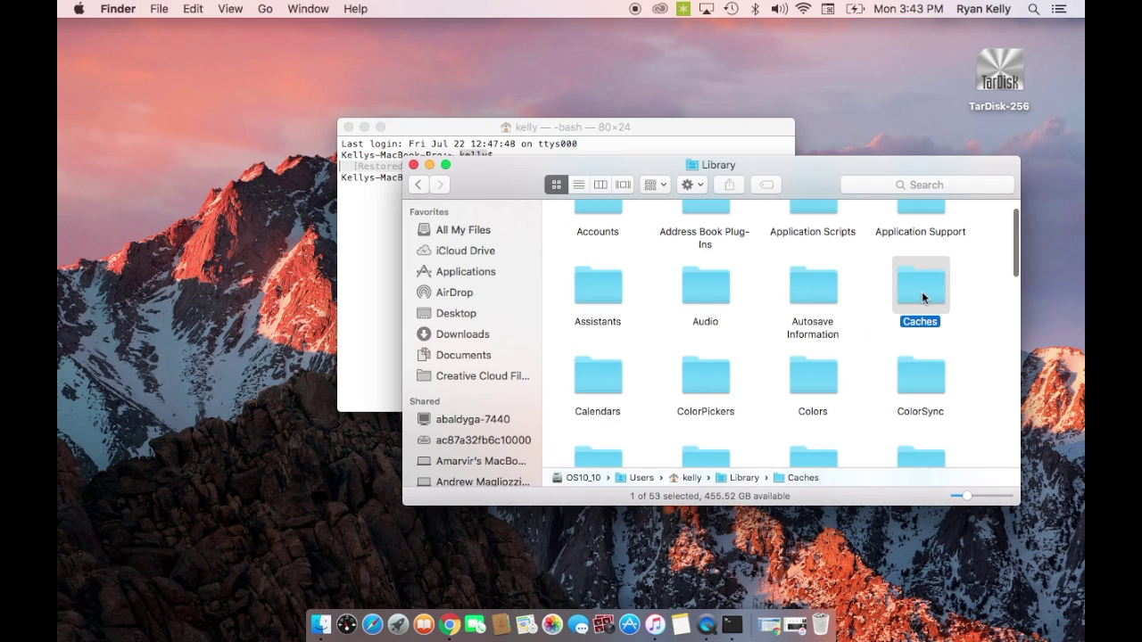
double_click(922, 294)
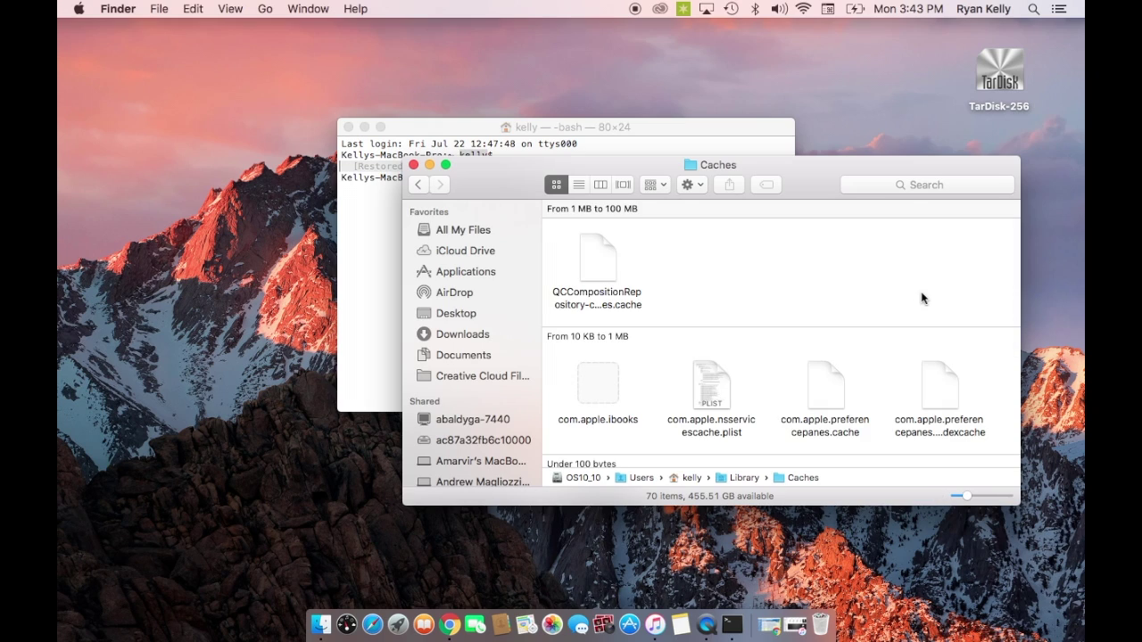
Step: Arrange Caches by Size and drag the QCCompositionRepository cache file to the Trash
scroll(624, 285, "down", 3)
scroll(624, 285, "up", 3)
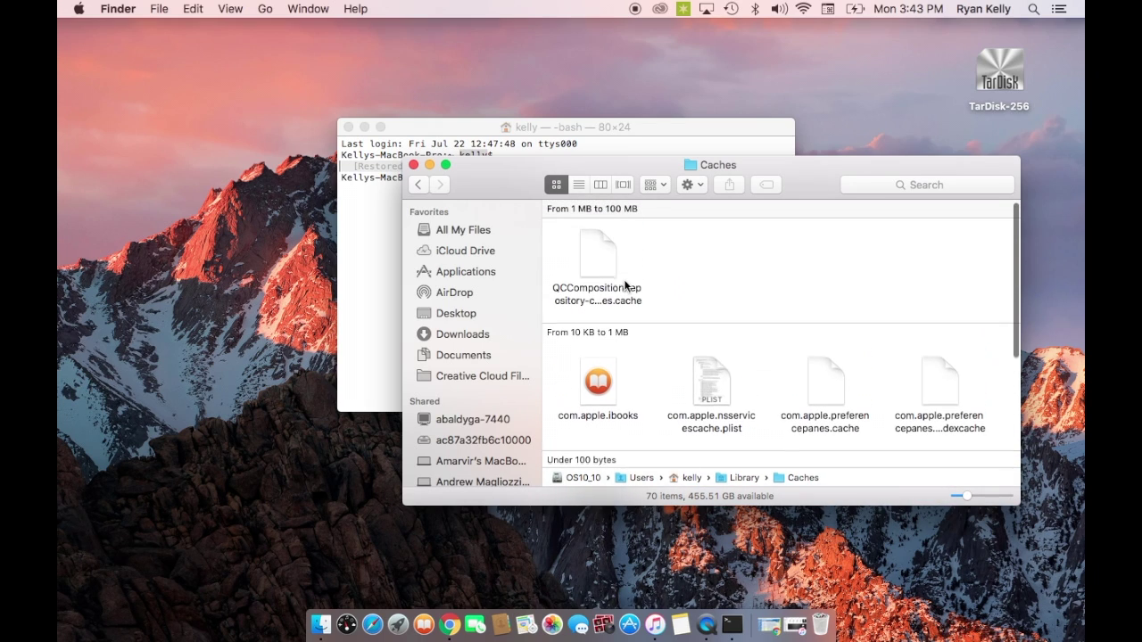
left_click(693, 185)
mouse_move(840, 323)
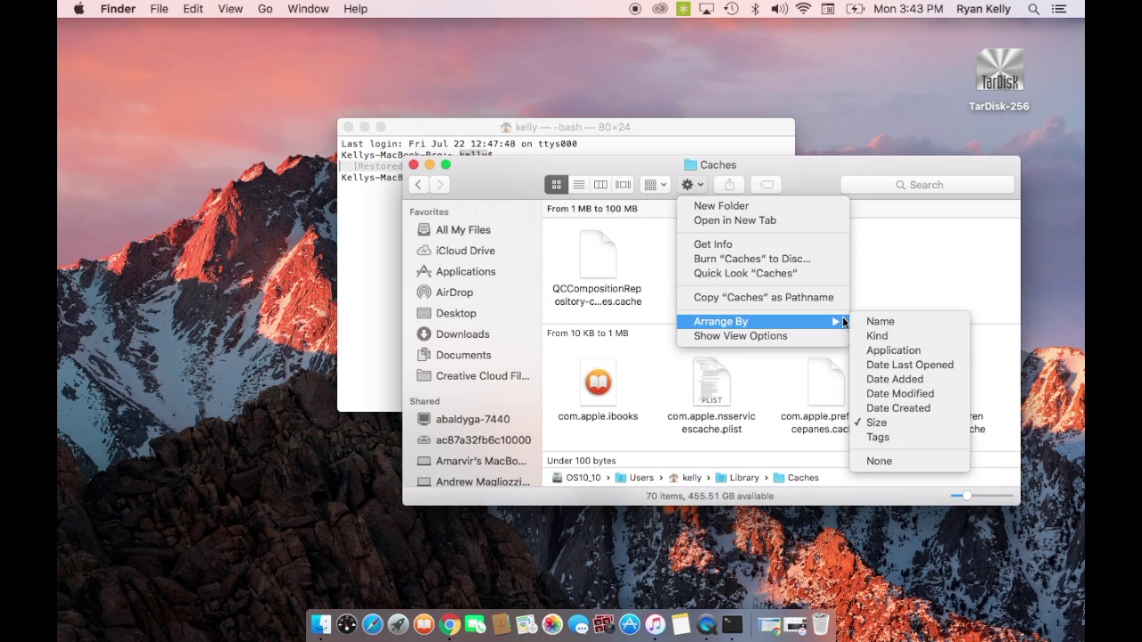
left_click(894, 421)
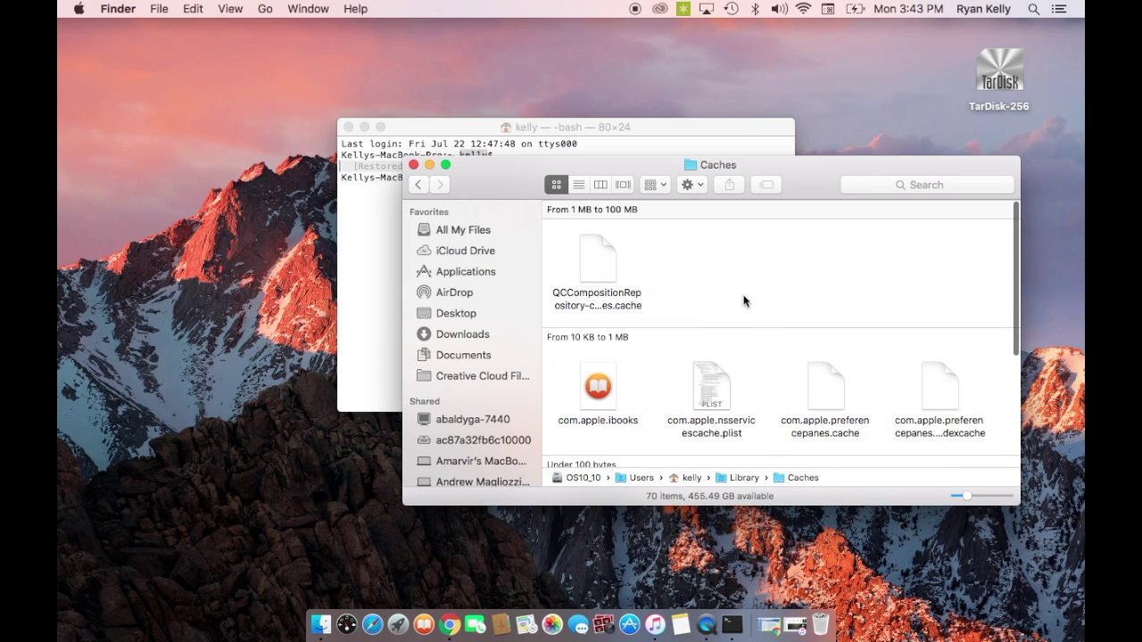
left_click(612, 248)
left_click_drag(610, 251, 821, 625)
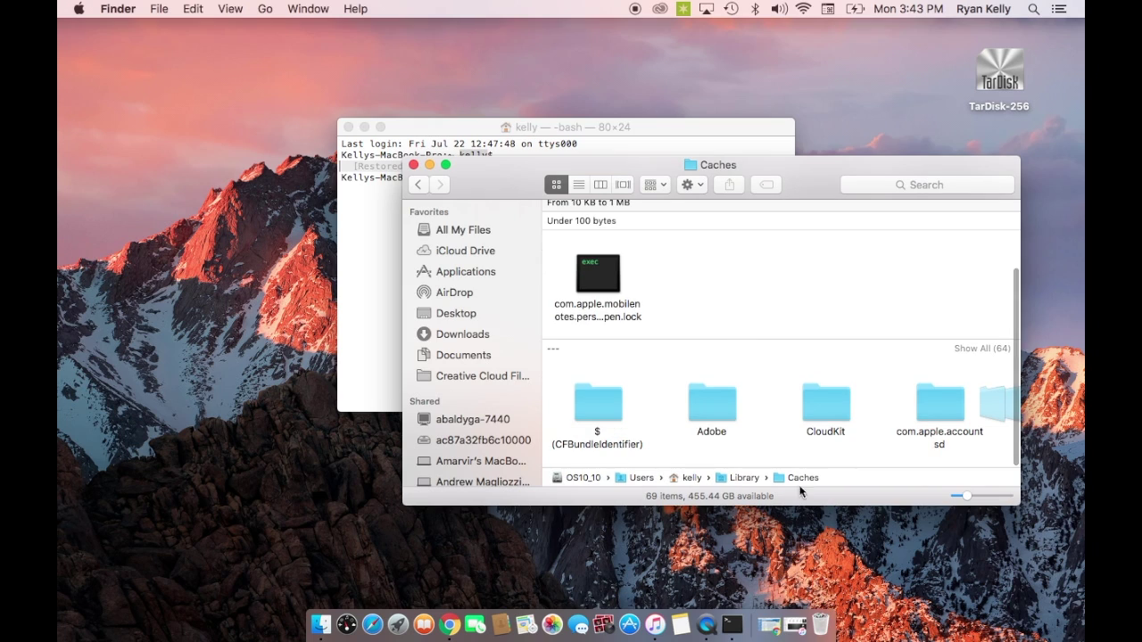
scroll(722, 337, "up", 3)
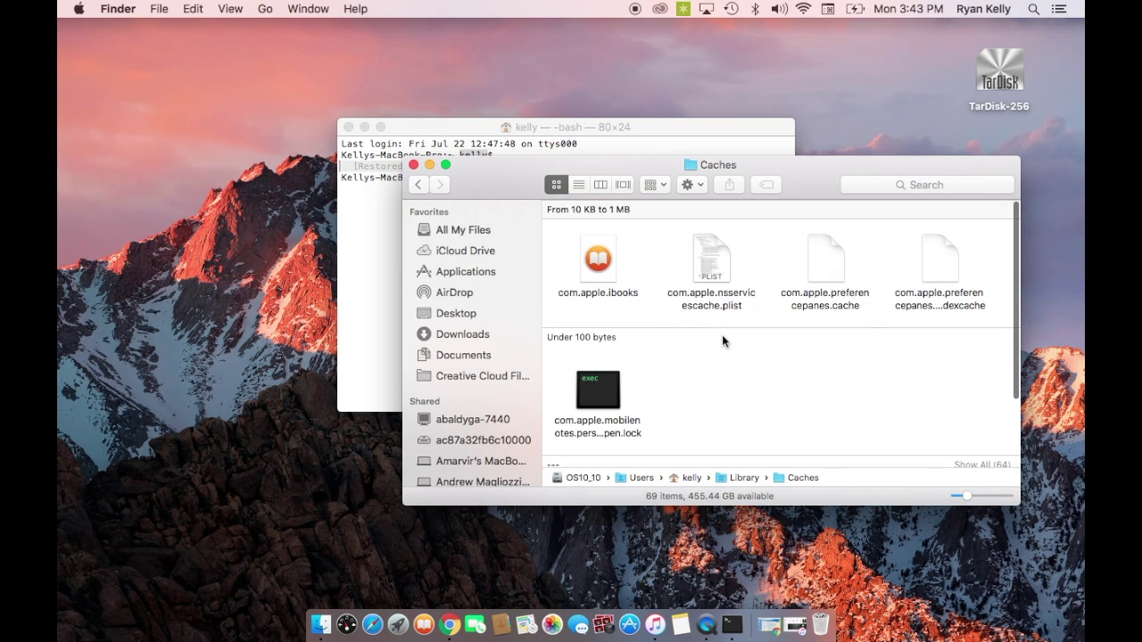
Step: Close the Caches and Terminal windows, then trash Mac FoneTrans and Movavi Video Converter 6 with the admin password
left_click(414, 167)
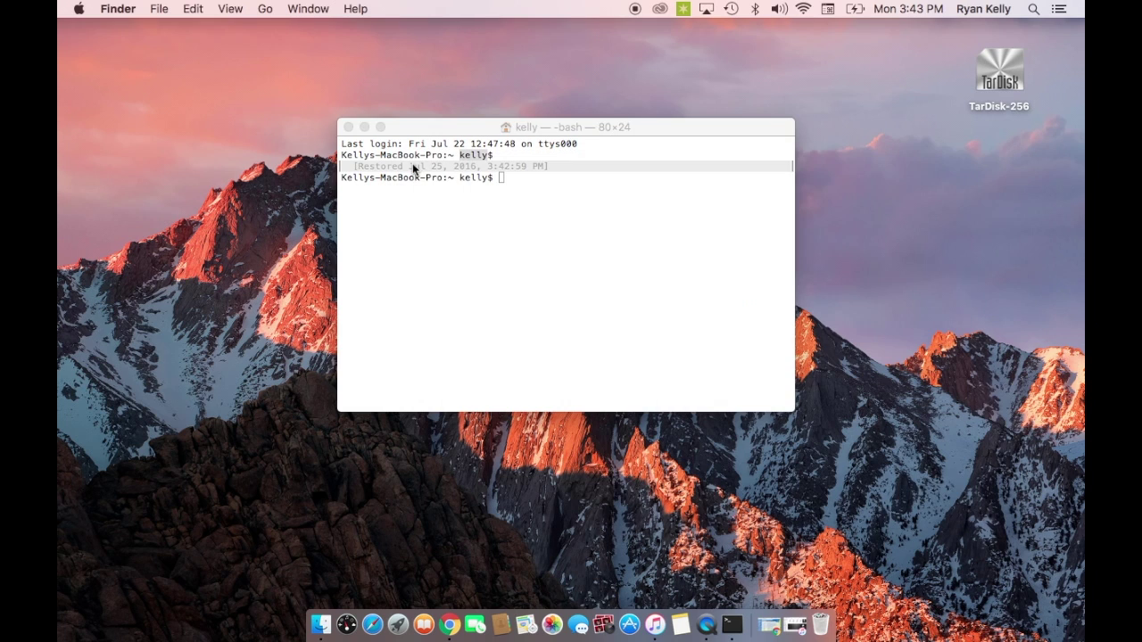
left_click(348, 127)
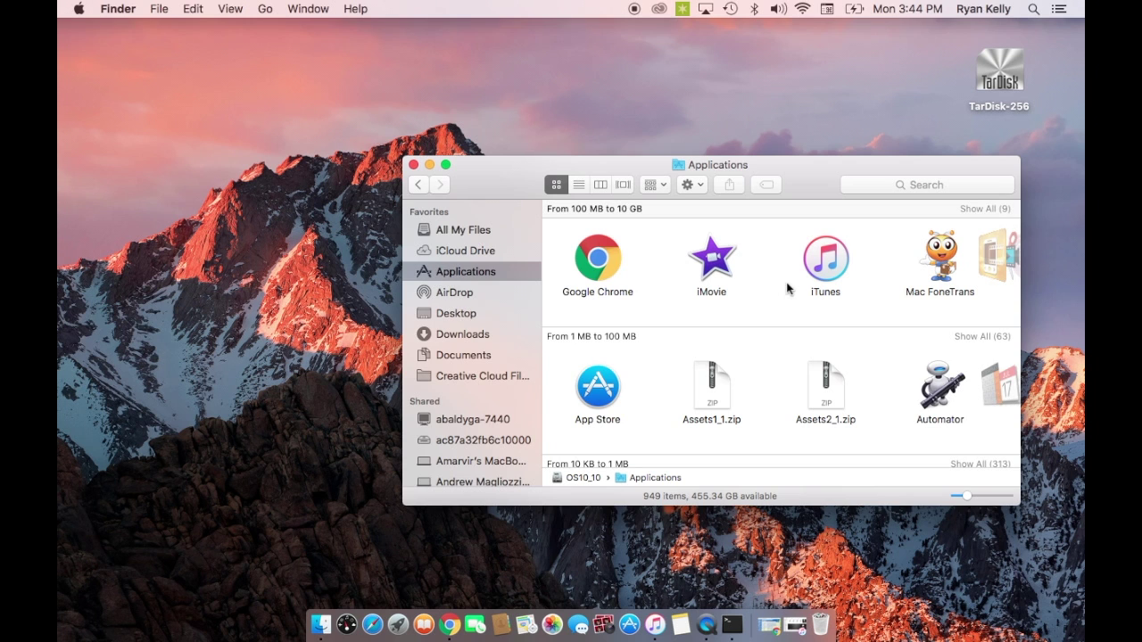
left_click(948, 257)
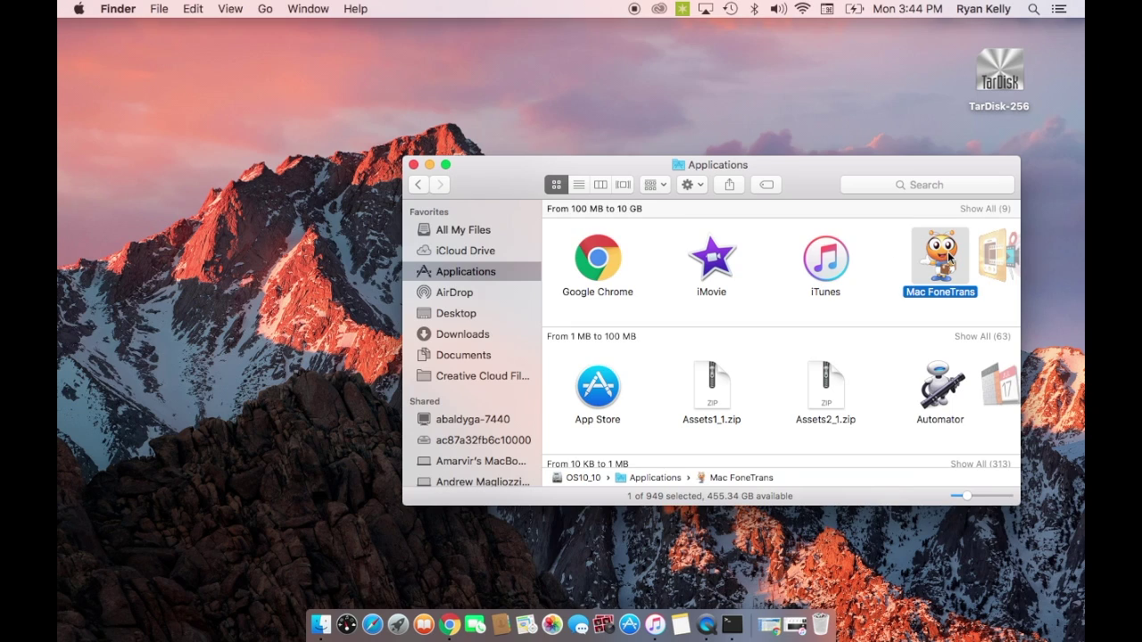
key("super+BackSpace")
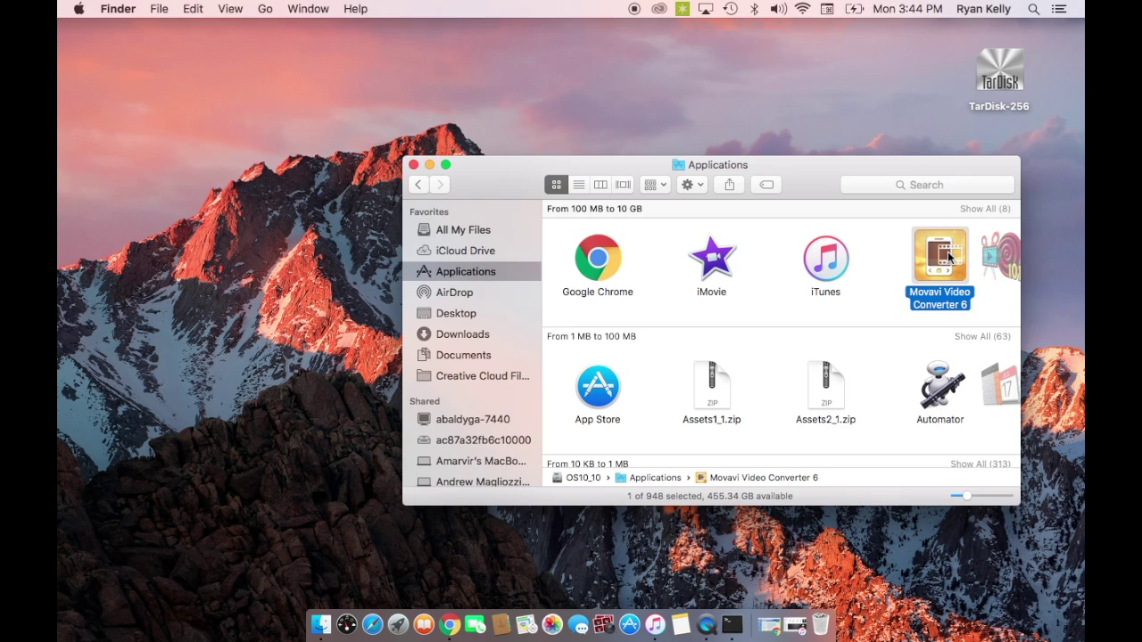
key("super+BackSpace")
type("****")
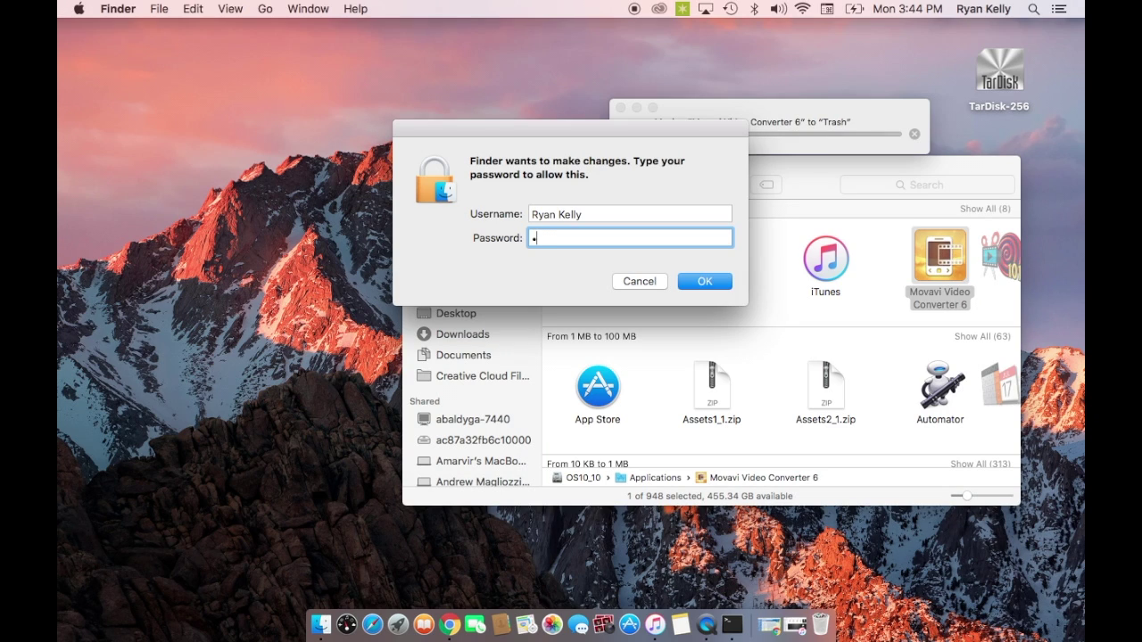
key("Return")
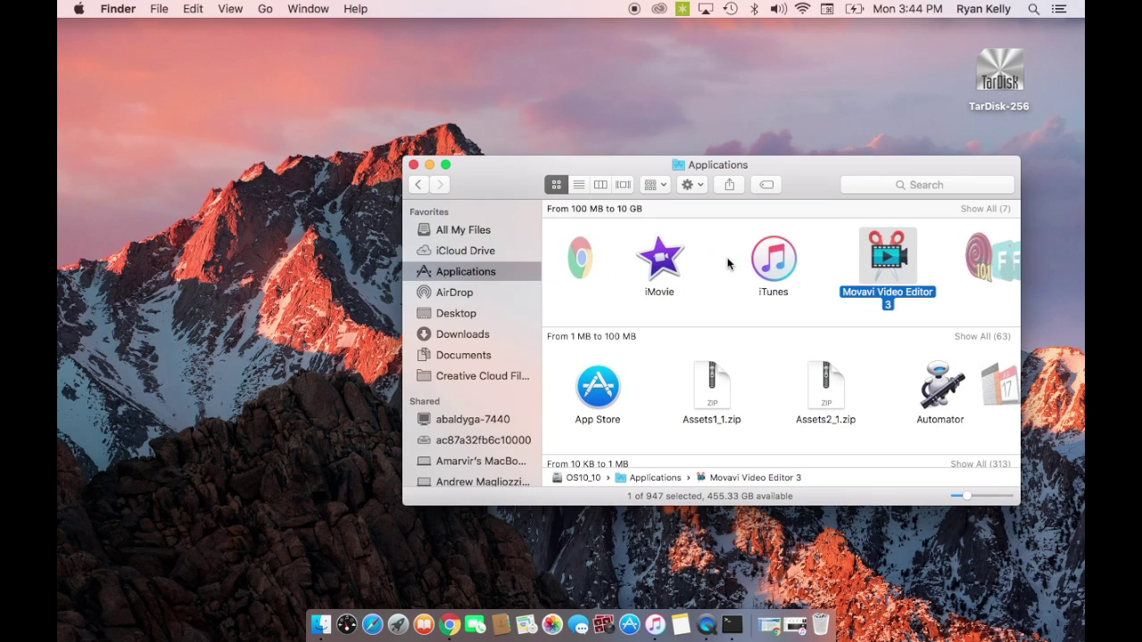
Step: Review iMovie and Google Chrome, keep them, and close the Applications window
left_click(734, 246)
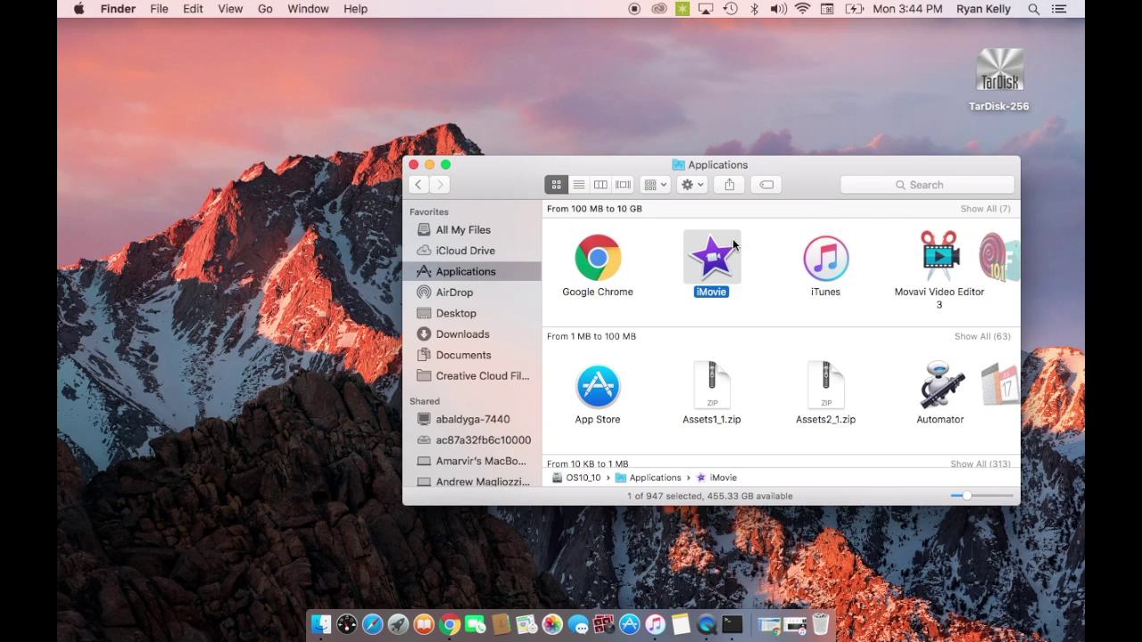
left_click(600, 259)
left_click(571, 225)
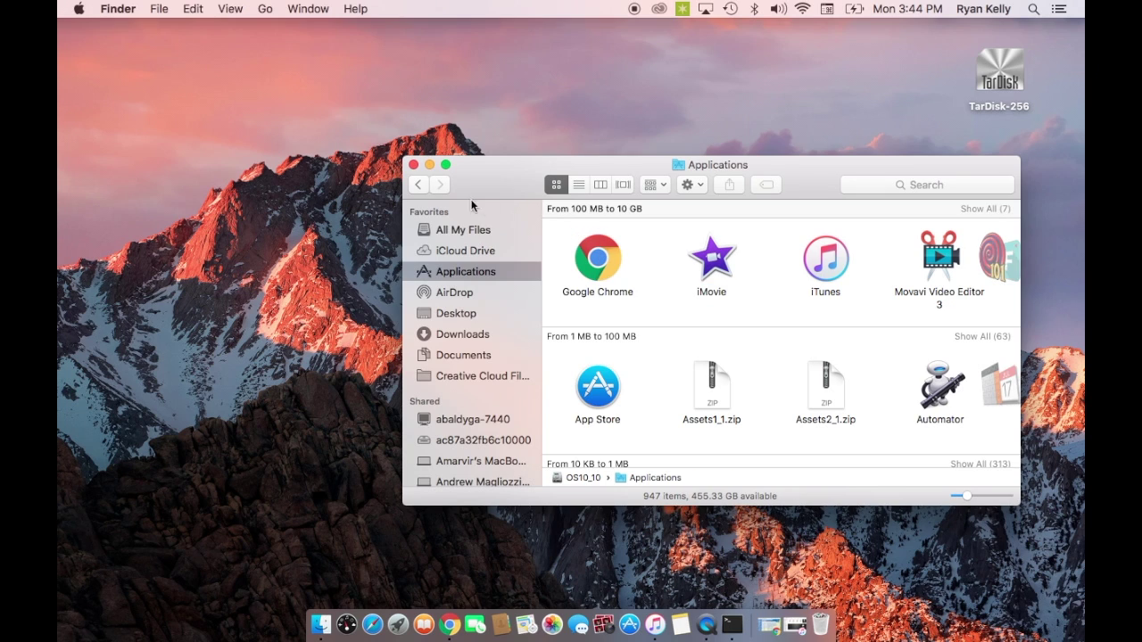
left_click(413, 165)
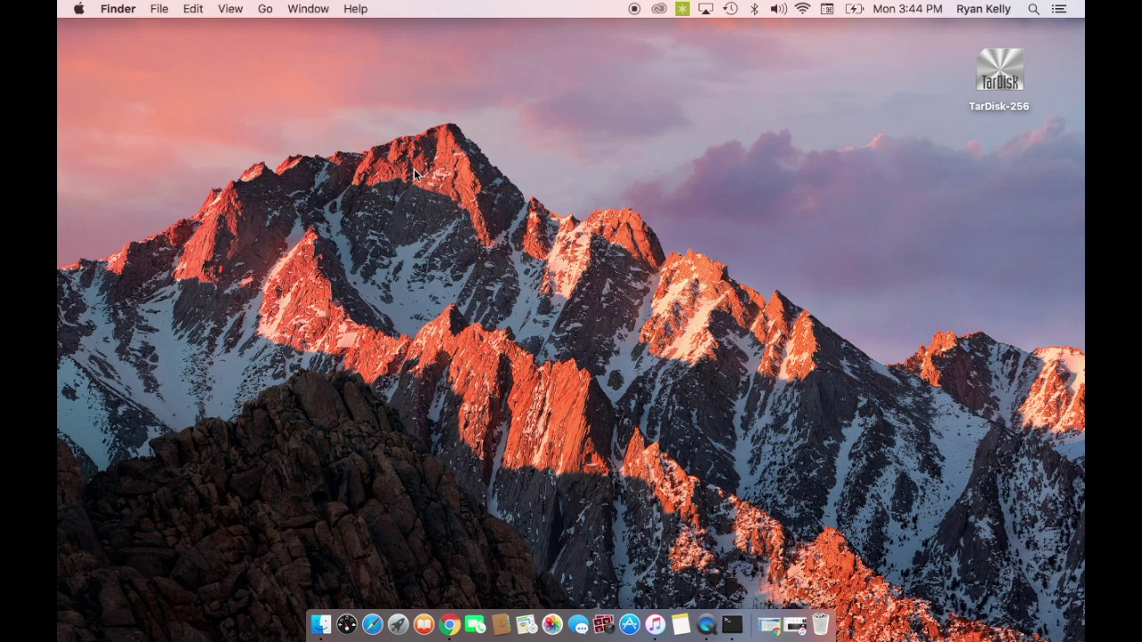
Step: Show the Dock Trash's context menu to reach Empty Trash
right_click(819, 628)
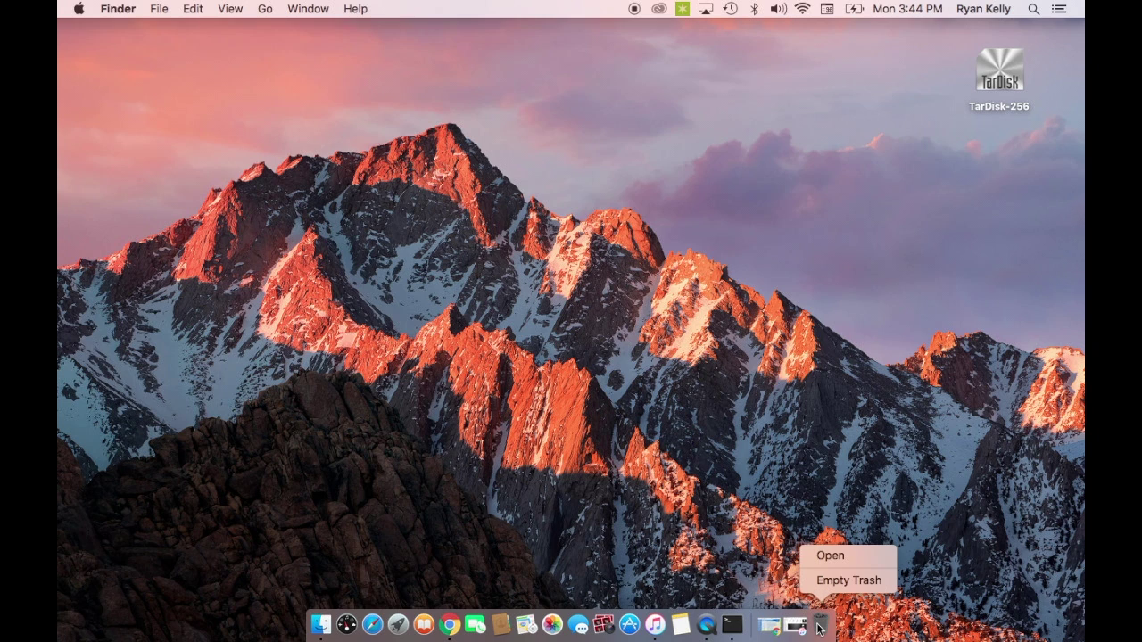